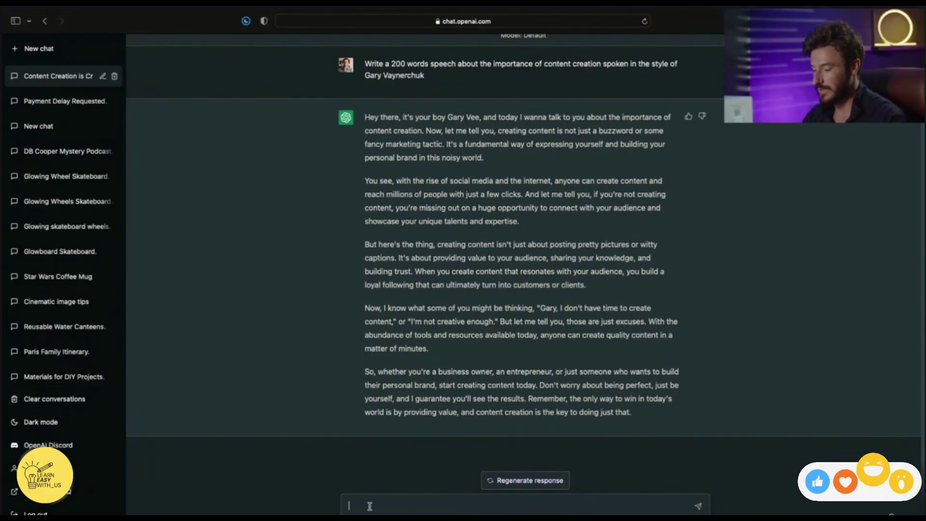
# - Send the prompt "Add notes where emphasis and emotional inflection points would work well in this speech"
pyautogui.write('Add notes where emphasis and emotional inflection points would work well in this speech')
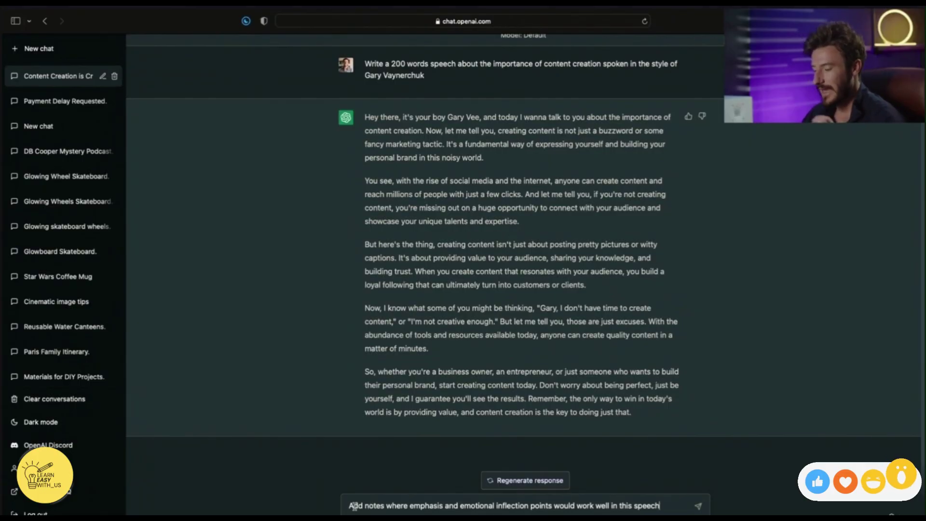
pyautogui.moveTo(348, 506); pyautogui.dragTo(441, 506)
pyautogui.moveTo(507, 510); pyautogui.dragTo(662, 506)
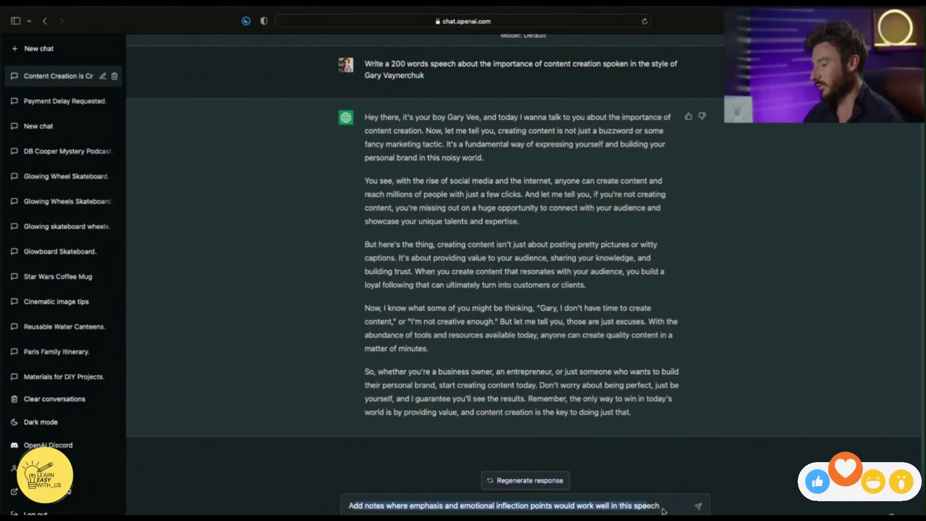
pyautogui.click(662, 505)
pyautogui.press('Return')
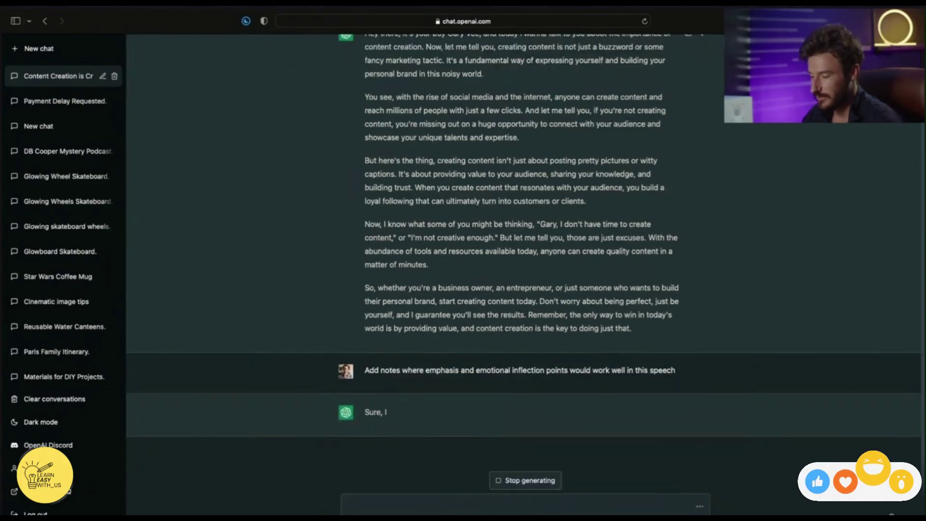
# - Review the emphasis and tone notes for the speech and enter the follow-up prompt "Make it conscise and upbeat"
pyautogui.moveTo(448, 142); pyautogui.dragTo(655, 140)
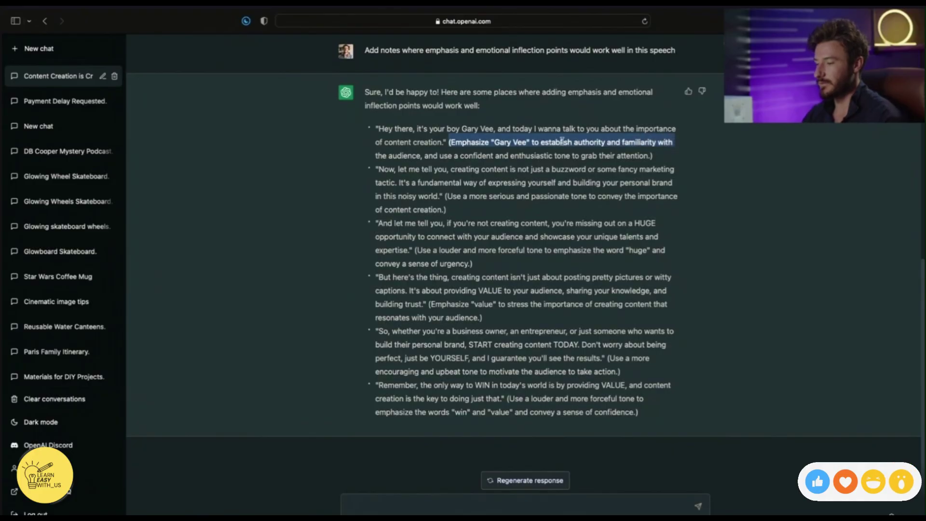
pyautogui.click(513, 145)
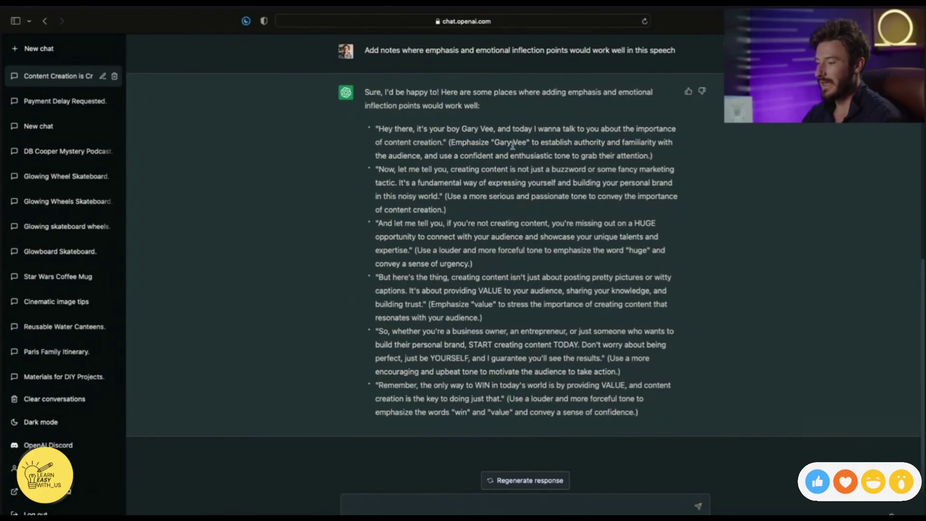
pyautogui.moveTo(507, 145); pyautogui.dragTo(476, 155)
pyautogui.moveTo(447, 197)
pyautogui.mouseDown()
pyautogui.moveTo(666, 198)
pyautogui.moveTo(445, 209)
pyautogui.mouseUp()
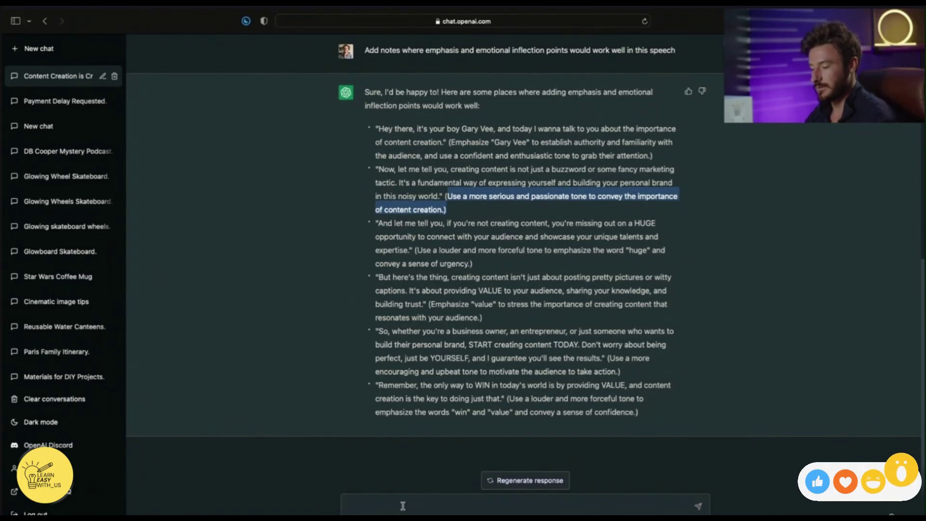
pyautogui.click(402, 506)
pyautogui.write('Make it conscise and upbeat')
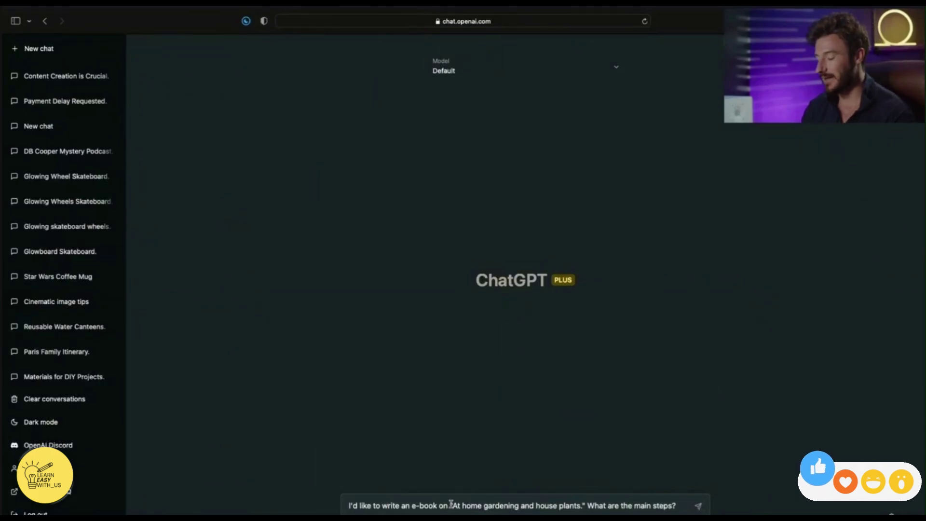
# - Send the prompt "I'd like to write an e-book on "At home gardening and house plants." What are the main steps?"
pyautogui.moveTo(452, 505); pyautogui.dragTo(685, 499)
pyautogui.doubleClick(589, 506)
pyautogui.click(683, 504)
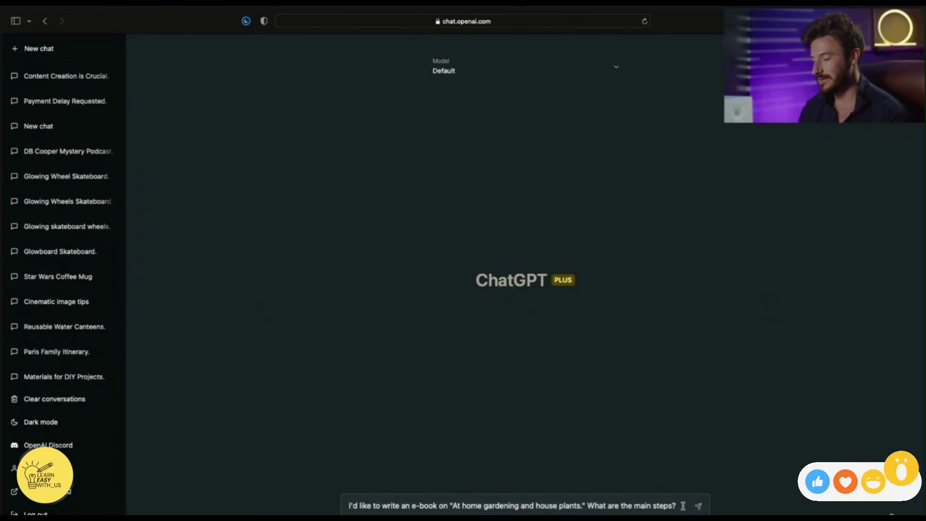
pyautogui.press('Return')
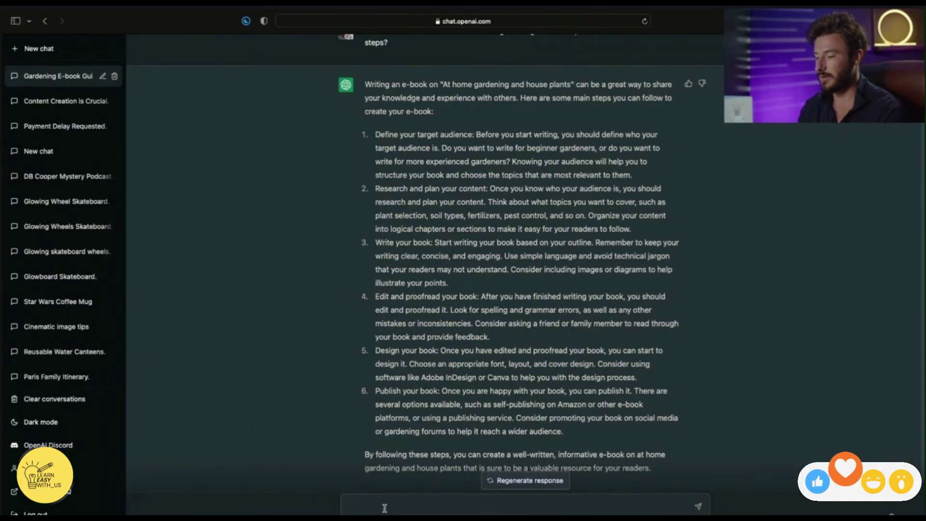
# - Send the follow-up prompt "help me define my audience for this bool"
pyautogui.write('help m')
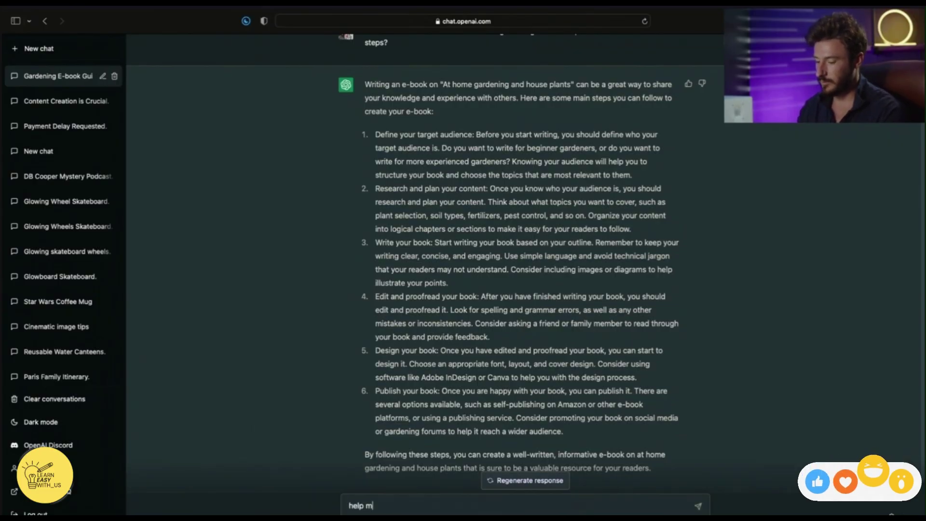
pyautogui.write('e defi')
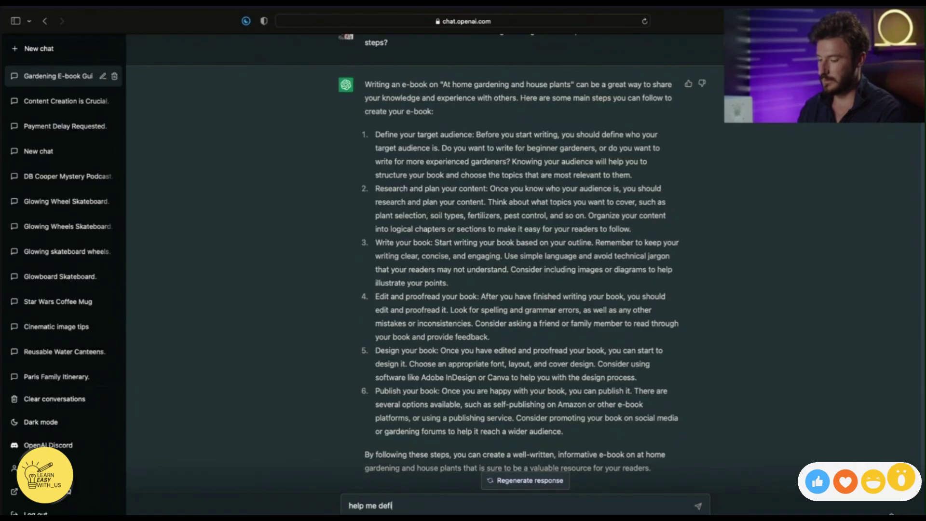
pyautogui.write('ne my audienc')
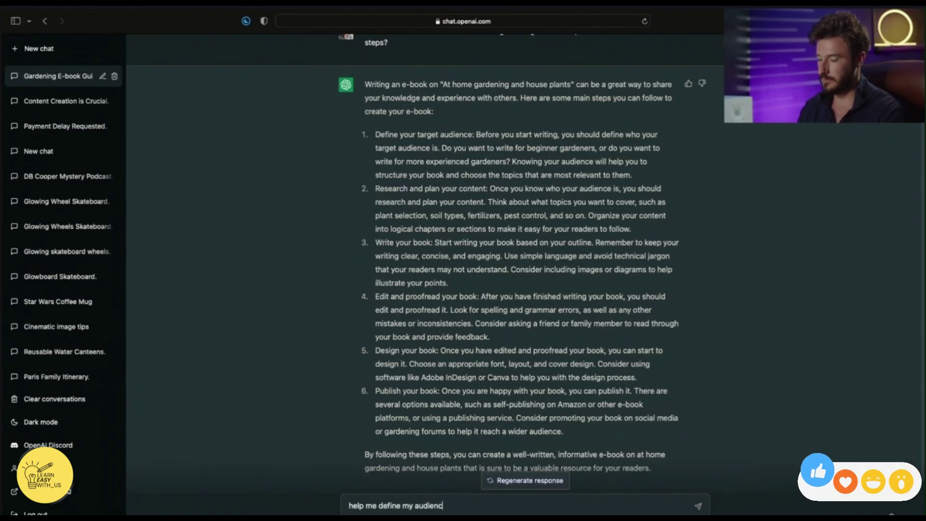
pyautogui.write('e for this bool')
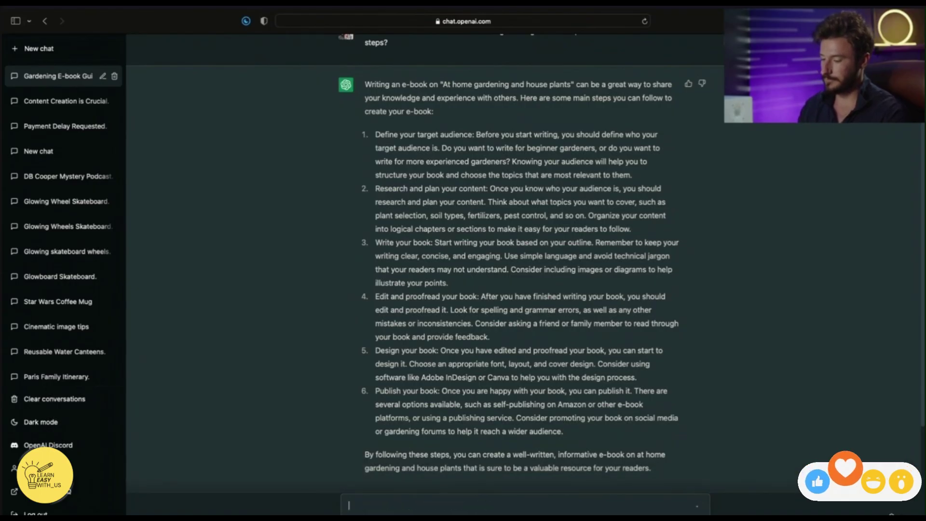
pyautogui.press('Return')
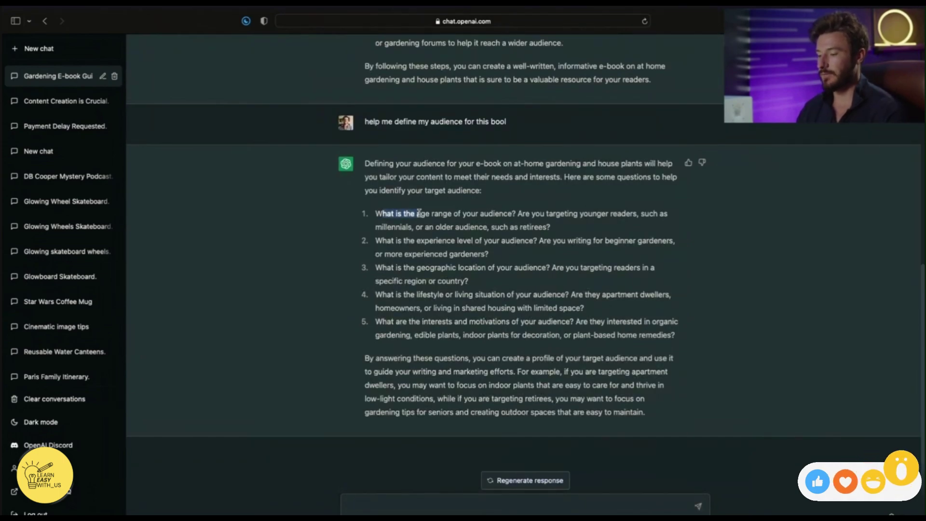
# - Review the audience questions and send "define who my target audience would be for a book written about gardening and plants"
pyautogui.moveTo(479, 209); pyautogui.dragTo(520, 214)
pyautogui.moveTo(458, 240); pyautogui.dragTo(513, 240)
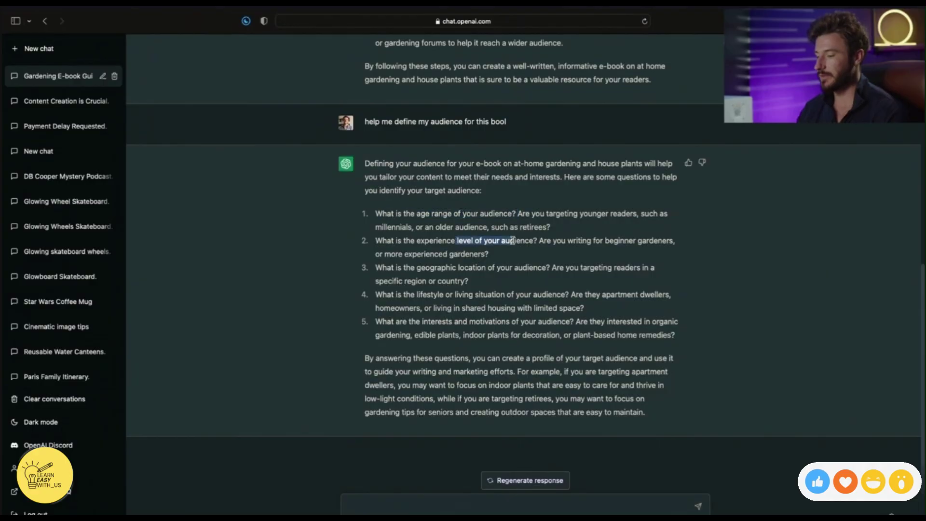
pyautogui.moveTo(464, 268); pyautogui.dragTo(514, 266)
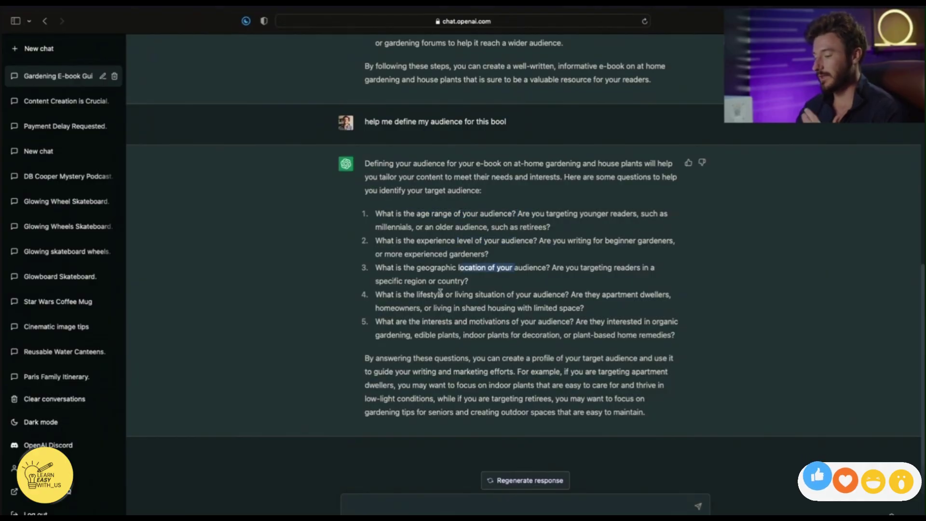
pyautogui.moveTo(439, 294); pyautogui.dragTo(513, 289)
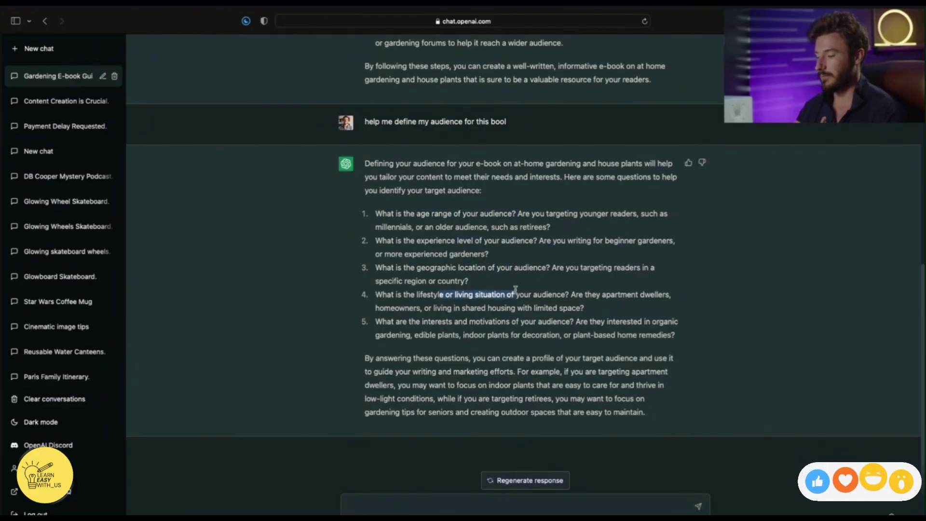
pyautogui.click(399, 507)
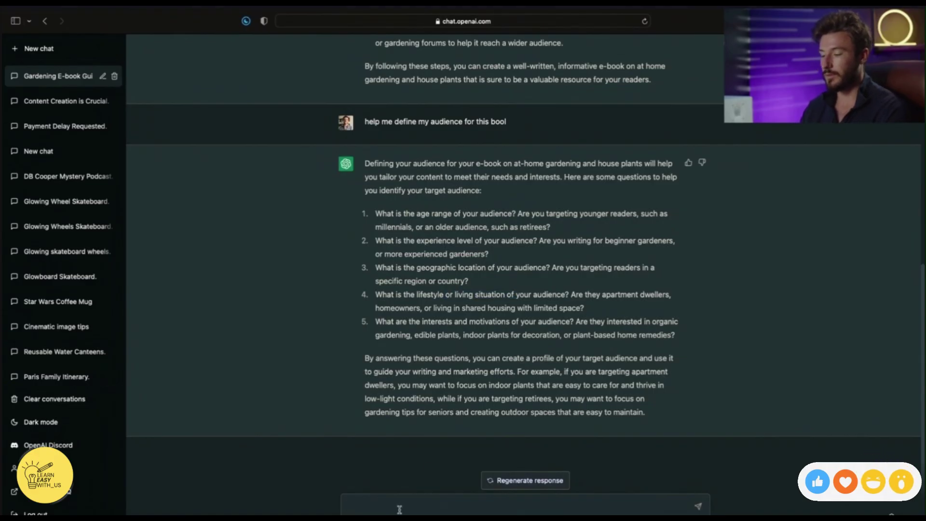
pyautogui.write('define who my target audience would be for a book written about gardening and plants')
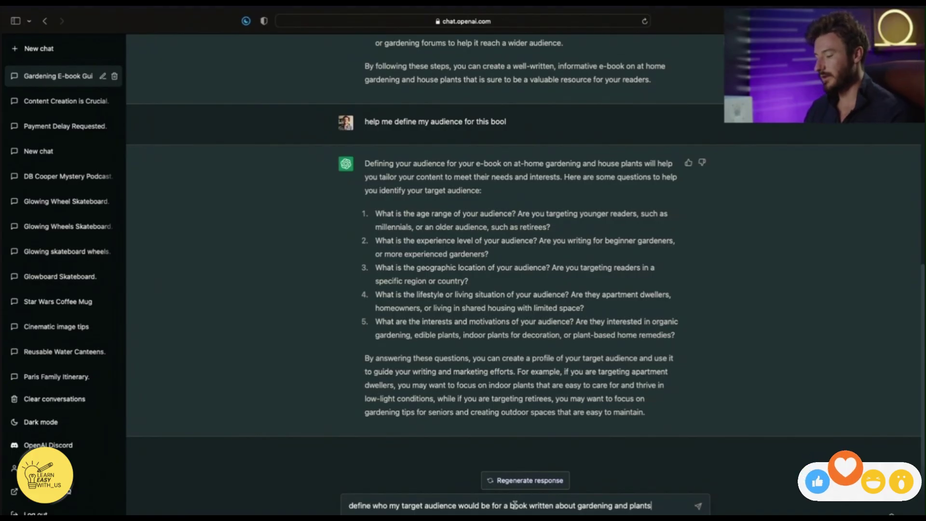
pyautogui.moveTo(512, 505); pyautogui.dragTo(614, 506)
pyautogui.click(660, 506)
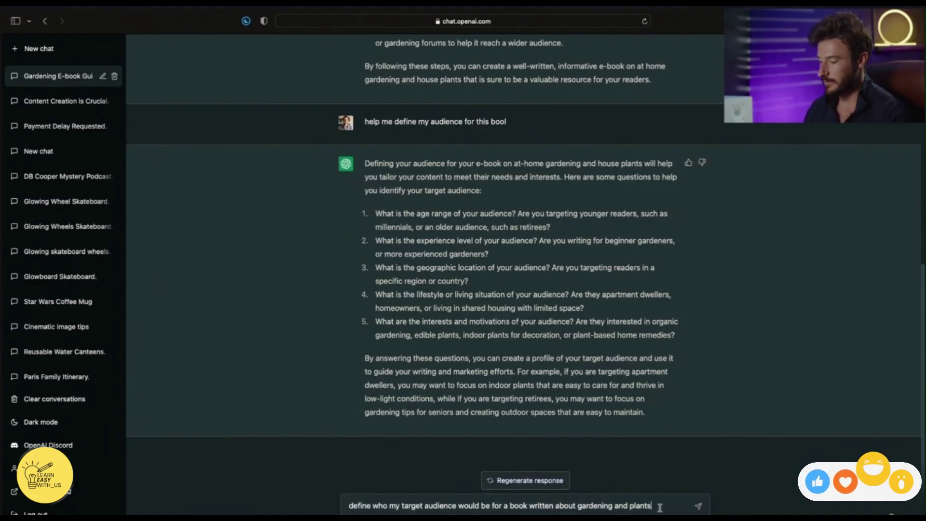
pyautogui.press('Return')
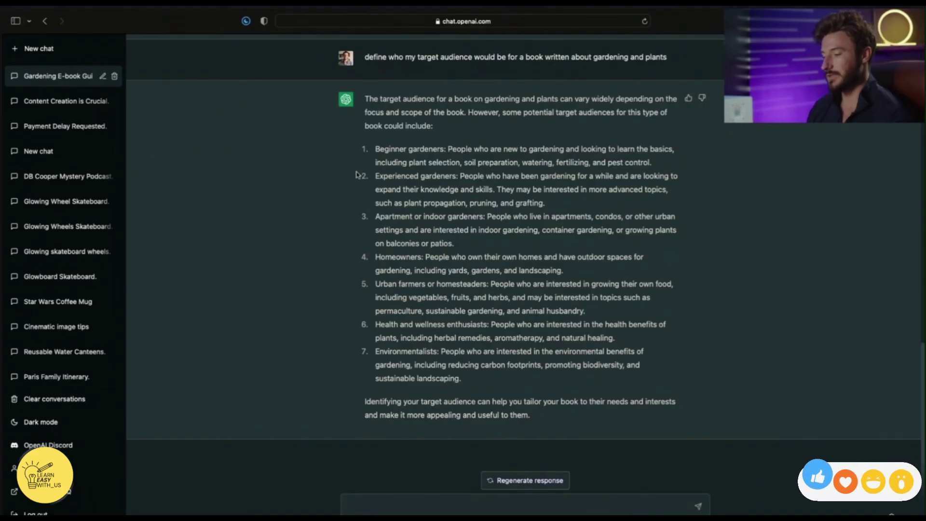
# - Send "please write an bullet point outline for this e-book that would appeal to this specific target audience" after reviewing the listed audiences
pyautogui.moveTo(430, 176); pyautogui.dragTo(450, 176)
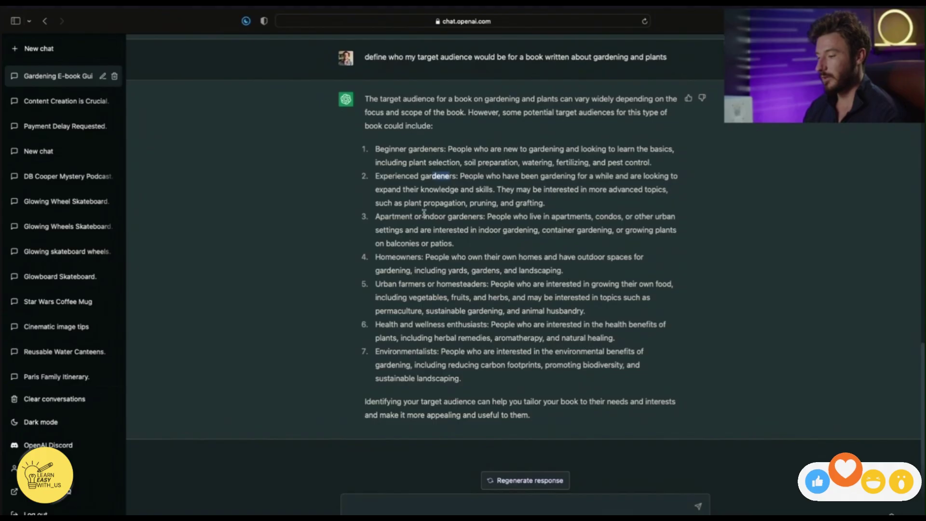
pyautogui.moveTo(424, 216); pyautogui.dragTo(458, 213)
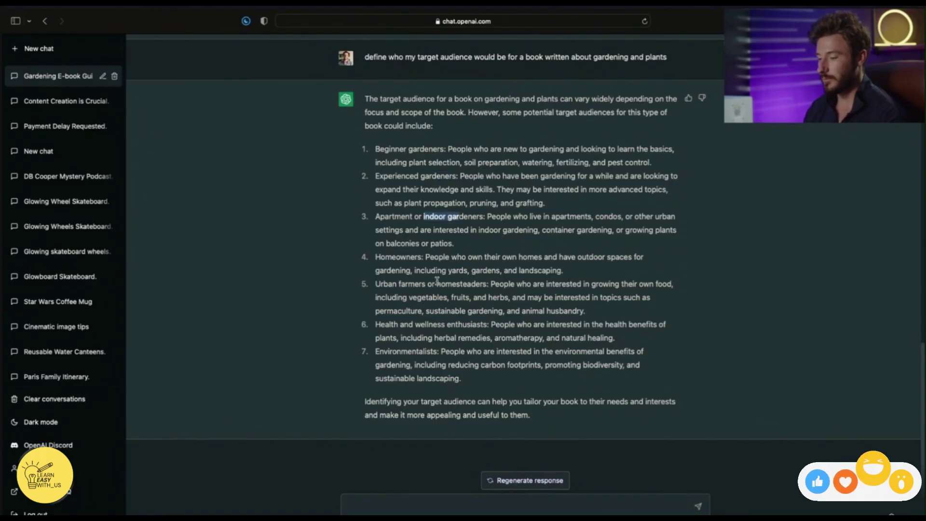
pyautogui.moveTo(416, 328); pyautogui.dragTo(470, 322)
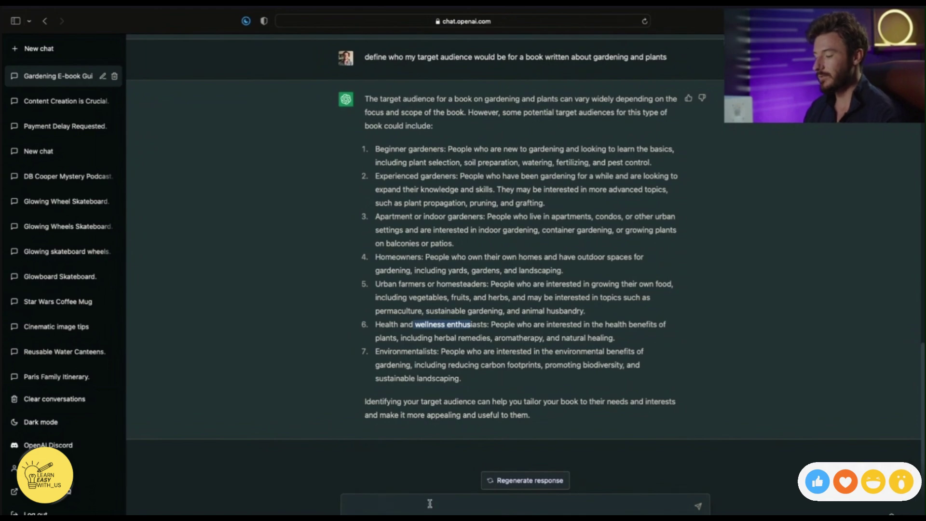
pyautogui.click(416, 509)
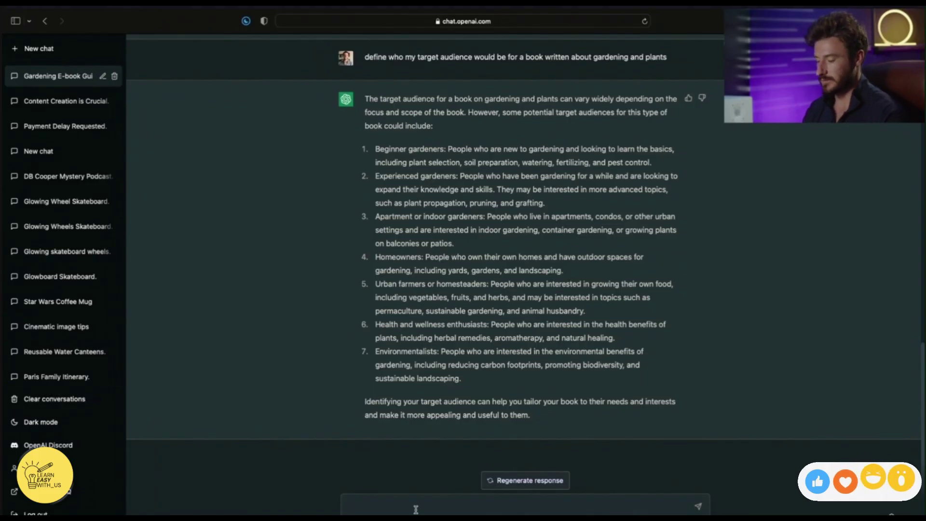
pyautogui.write('please write an bullet point outline for this e-book that would appeal to this specific target audience')
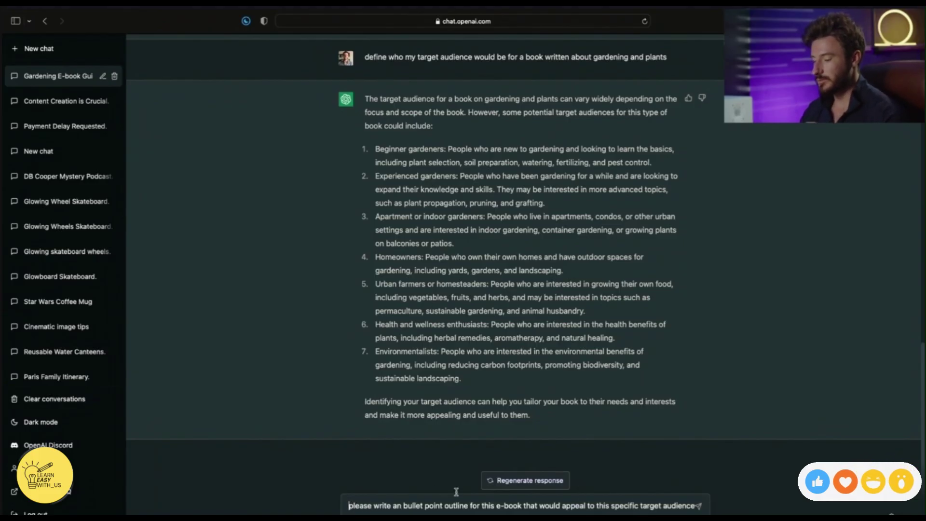
pyautogui.moveTo(349, 505); pyautogui.dragTo(610, 505)
pyautogui.click(661, 505)
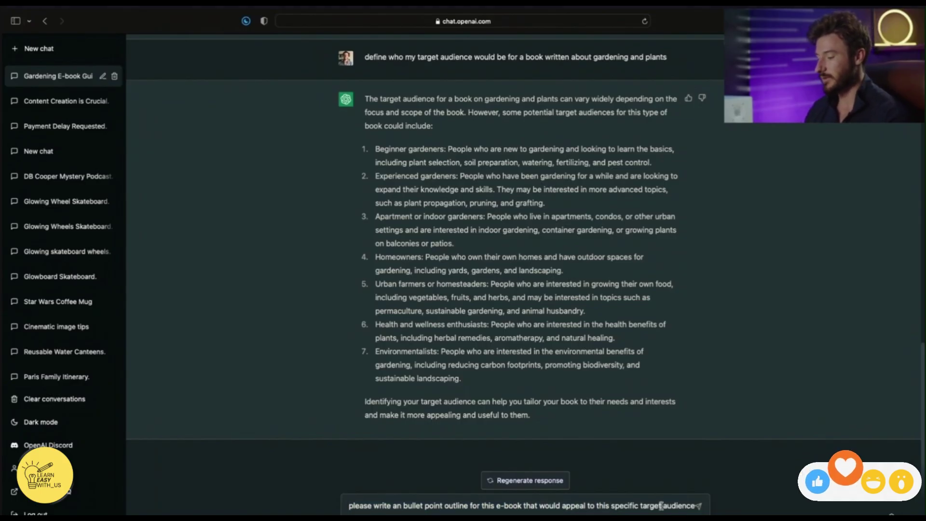
pyautogui.press('Return')
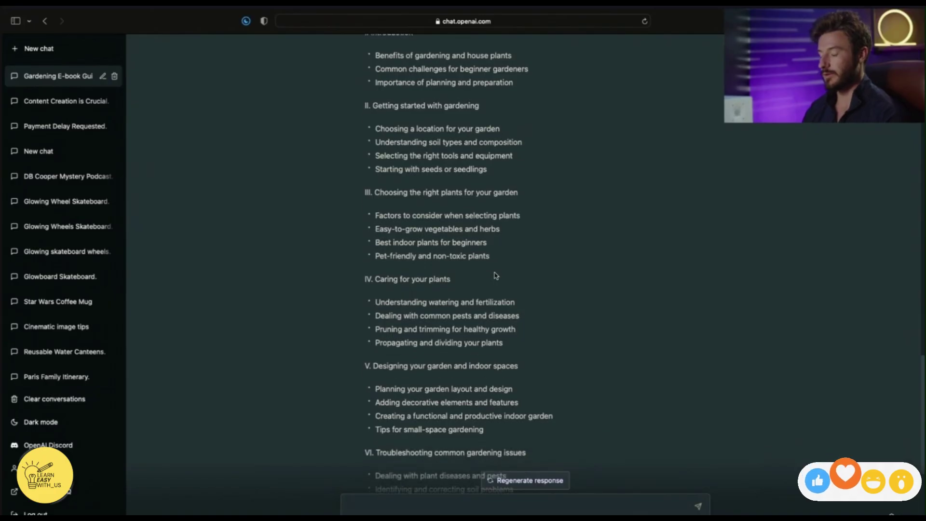
# - Read through the generated e-book outline, examining its section headings from the introduction to the conclusion
pyautogui.scroll(1, 497, 276)
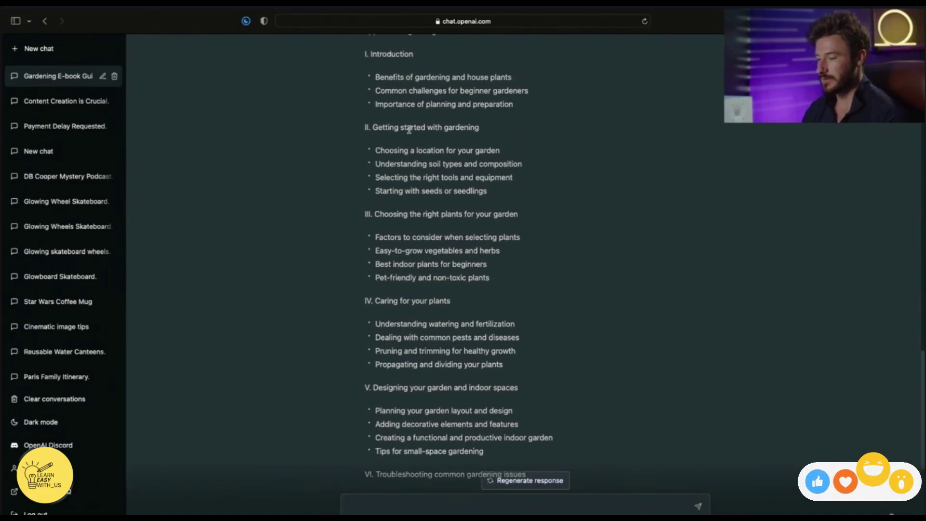
pyautogui.moveTo(404, 127); pyautogui.dragTo(480, 128)
pyautogui.moveTo(403, 213); pyautogui.dragTo(519, 215)
pyautogui.scroll(-1, 511, 212)
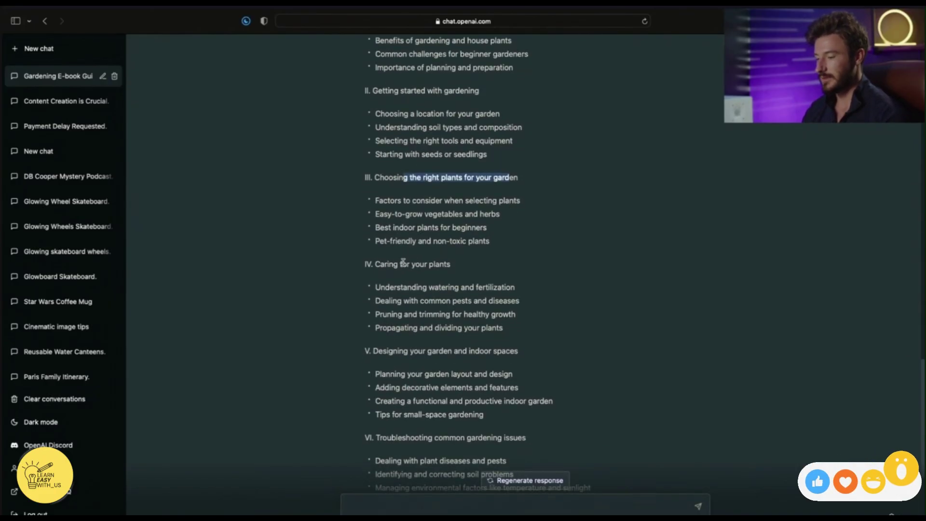
pyautogui.moveTo(365, 259); pyautogui.dragTo(403, 259)
pyautogui.scroll(-1, 409, 313)
pyautogui.moveTo(403, 313); pyautogui.dragTo(486, 314)
pyautogui.scroll(-1, 480, 311)
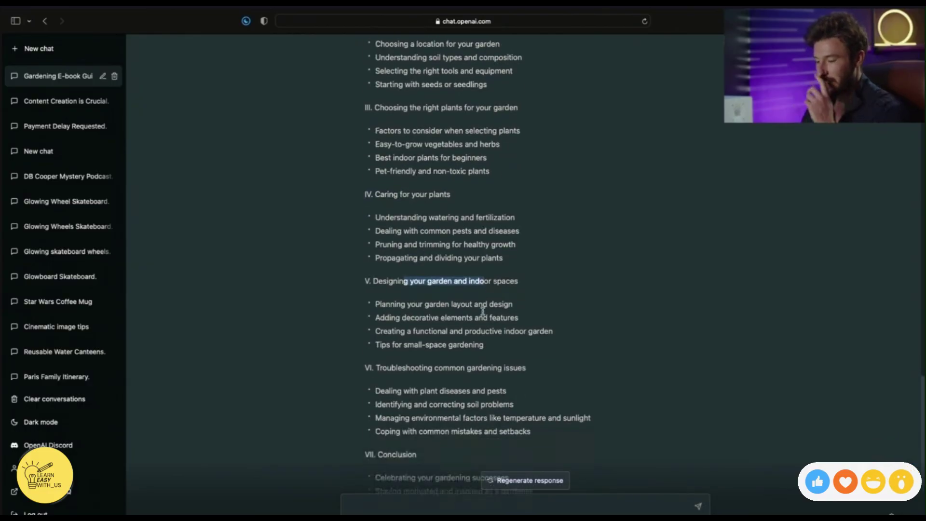
pyautogui.click(444, 370)
pyautogui.scroll(-1, 495, 376)
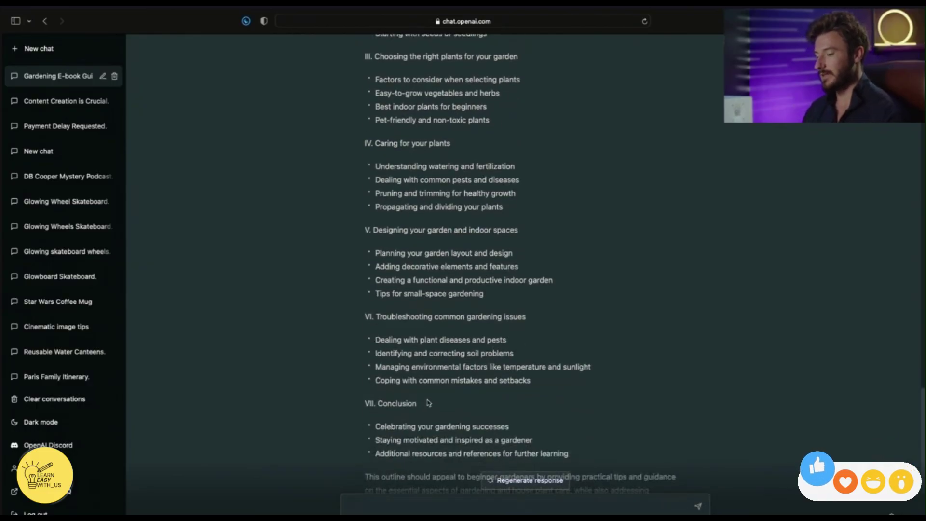
pyautogui.scroll(5, 429, 403)
pyautogui.scroll(-1, 427, 400)
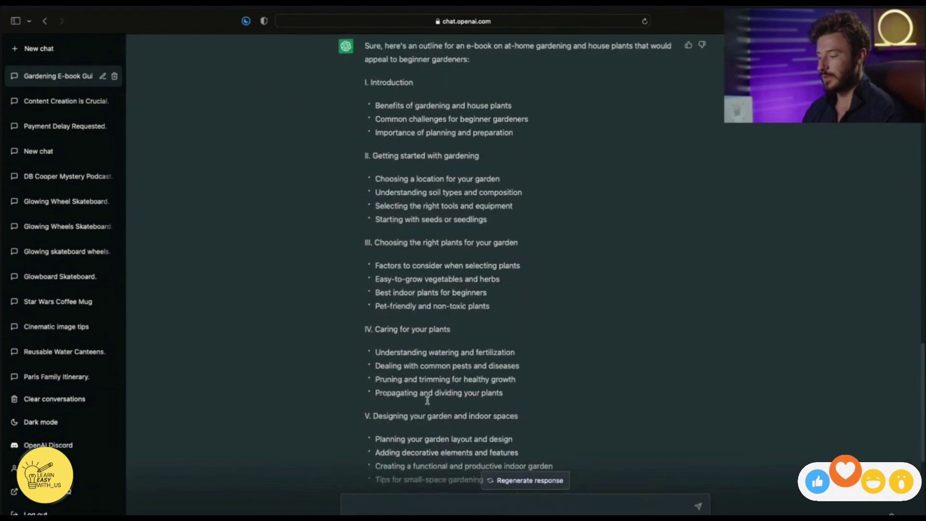
pyautogui.scroll(-2, 427, 401)
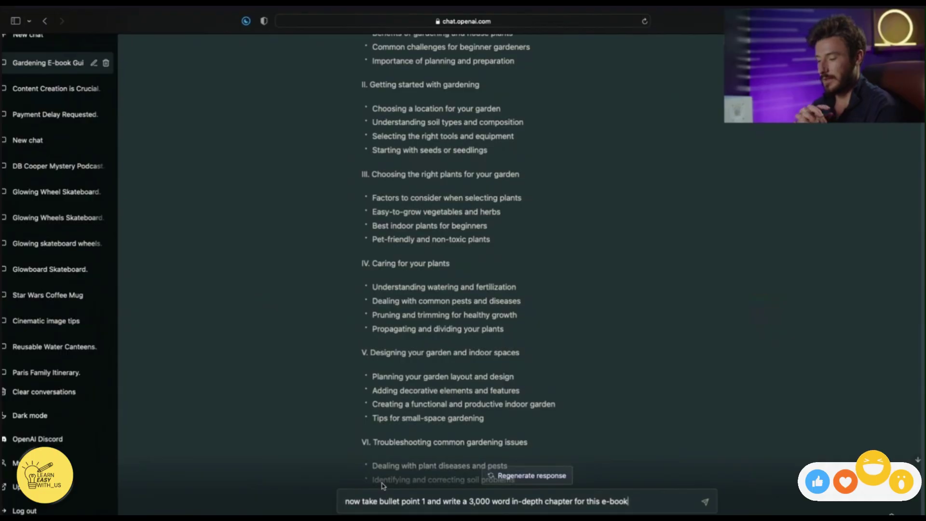
# - Reduce the chapter length to 500 and send "now take bullet point 1 and write a 500 word in-depth chapter for this e-book"
pyautogui.doubleClick(481, 501)
pyautogui.write('500')
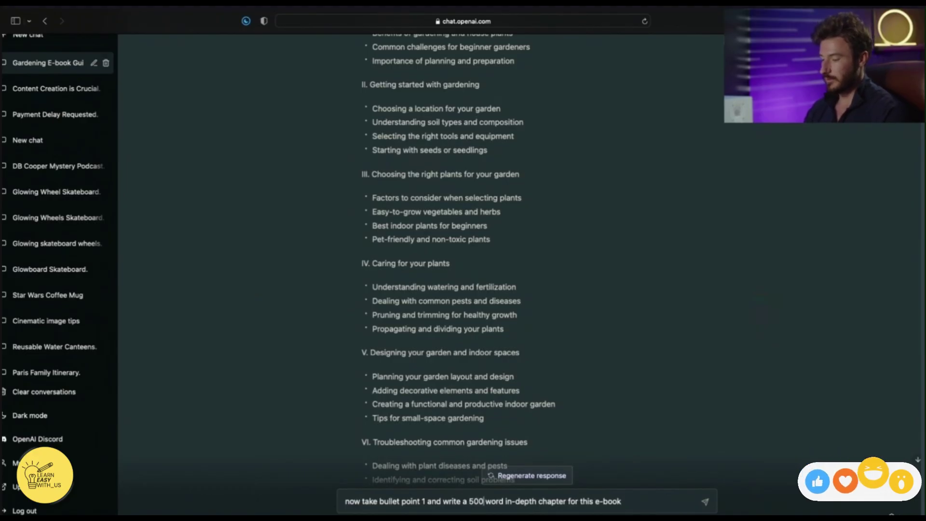
pyautogui.press('Return')
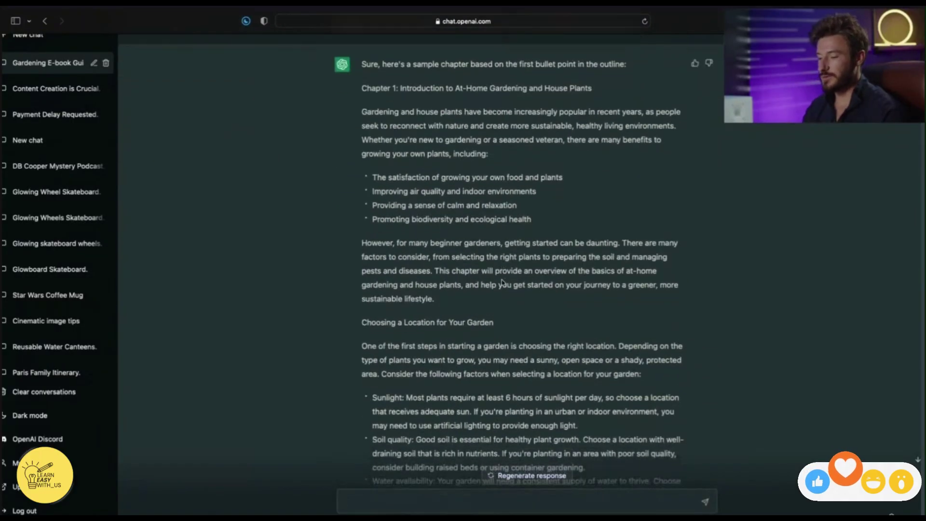
# - Read through the generated first chapter to its end, comparing its sections with the earlier e-book outline
pyautogui.scroll(-3, 502, 282)
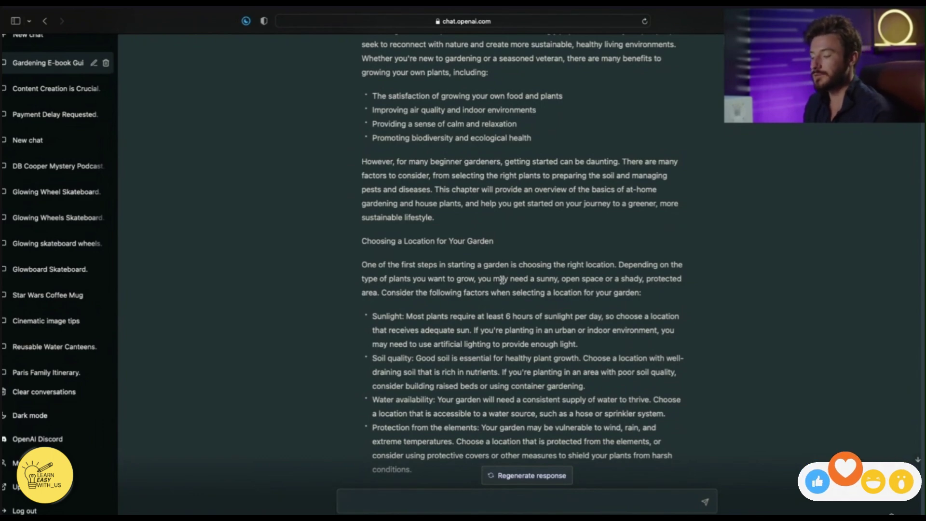
pyautogui.scroll(-1, 496, 260)
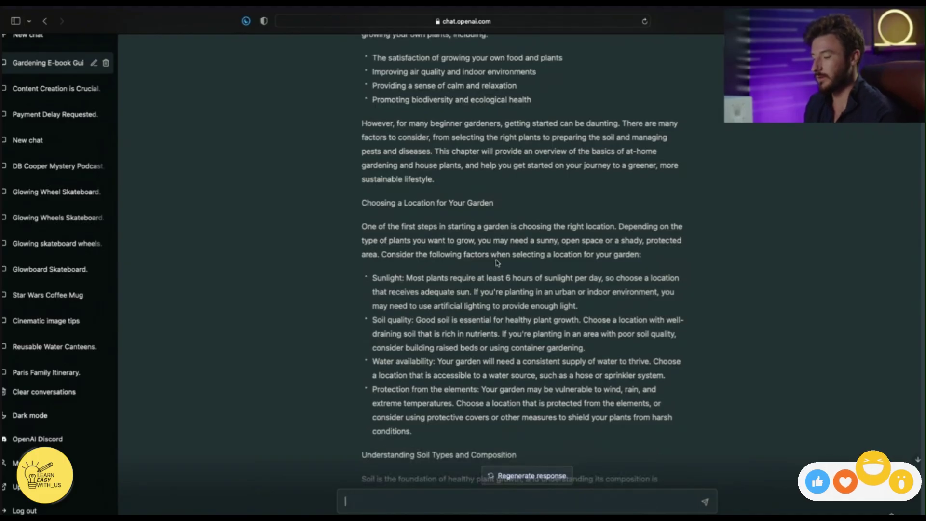
pyautogui.scroll(-5, 498, 263)
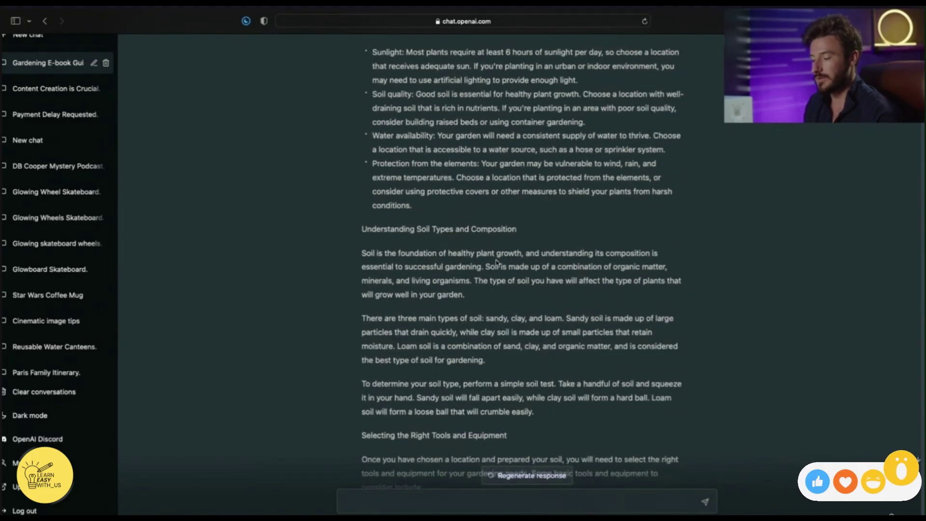
pyautogui.scroll(15, 497, 263)
pyautogui.scroll(-1, 496, 260)
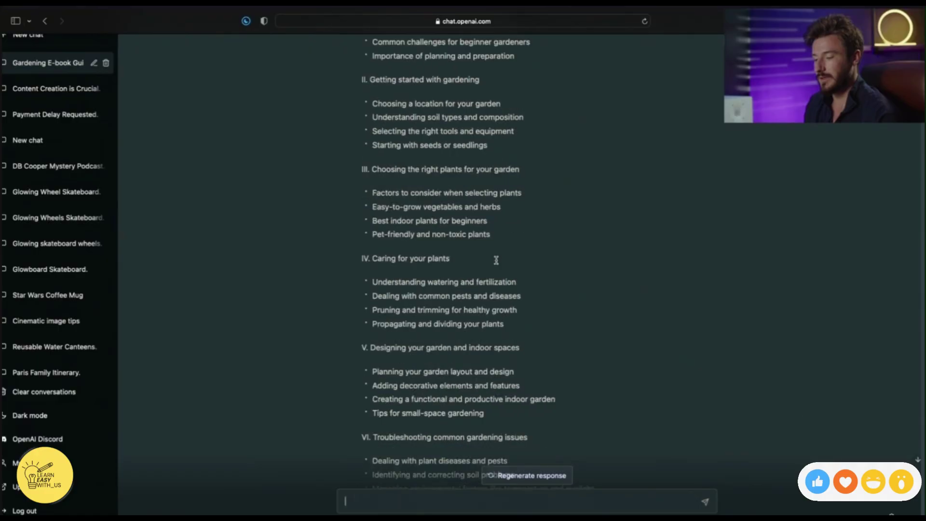
pyautogui.scroll(-8, 496, 260)
pyautogui.scroll(-15, 463, 251)
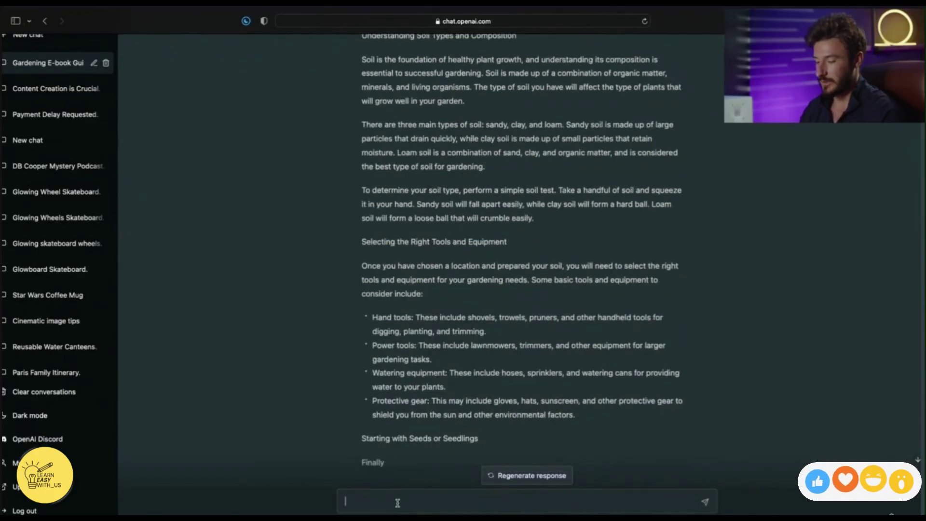
# - Send "great now create 3 options for a great sounding book title" and highlight parts of the first two suggested titles while reviewing them
pyautogui.write('great now cre')
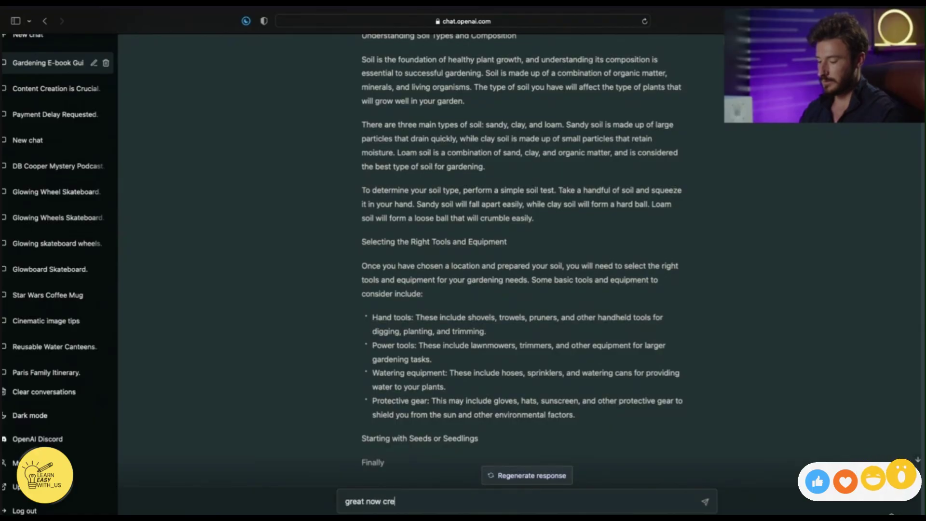
pyautogui.write('ate 3 options for')
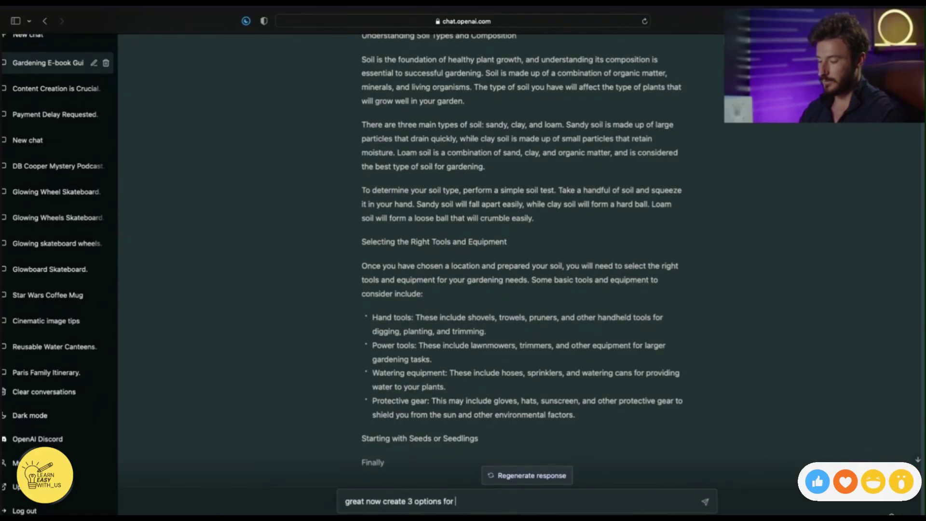
pyautogui.write(' a great sounding')
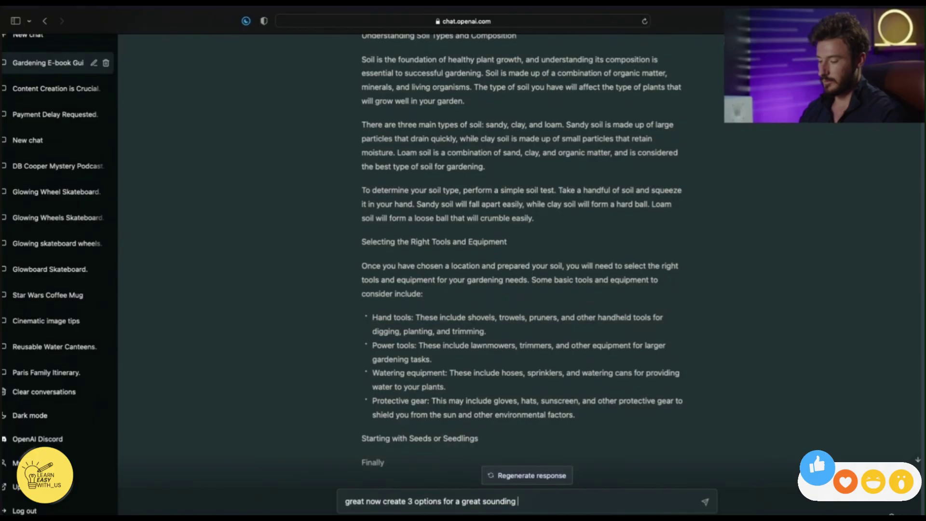
pyautogui.write(' book title')
pyautogui.press('Return')
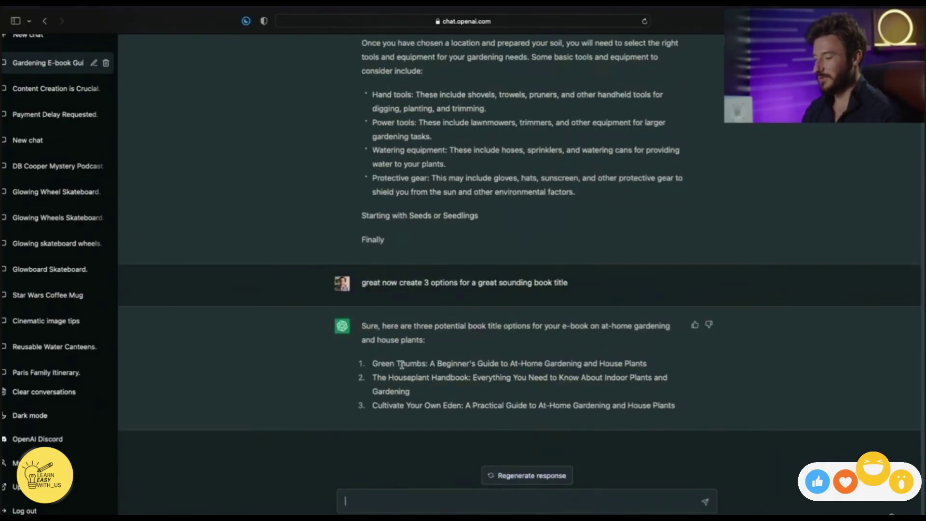
pyautogui.moveTo(379, 365); pyautogui.dragTo(583, 367)
pyautogui.moveTo(394, 377); pyautogui.dragTo(423, 379)
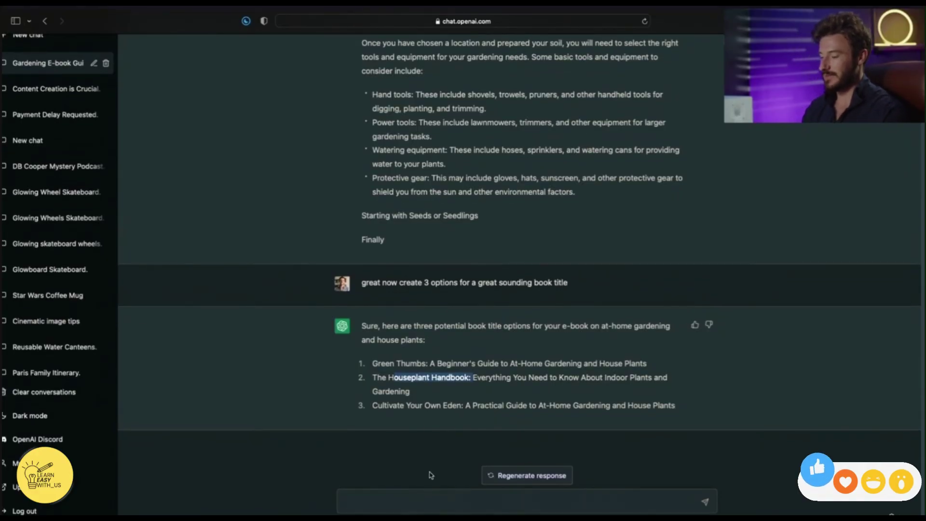
# - Send "now create a 200 word description of the book for amazon" and highlight the generated description while reading it
pyautogui.click(406, 505)
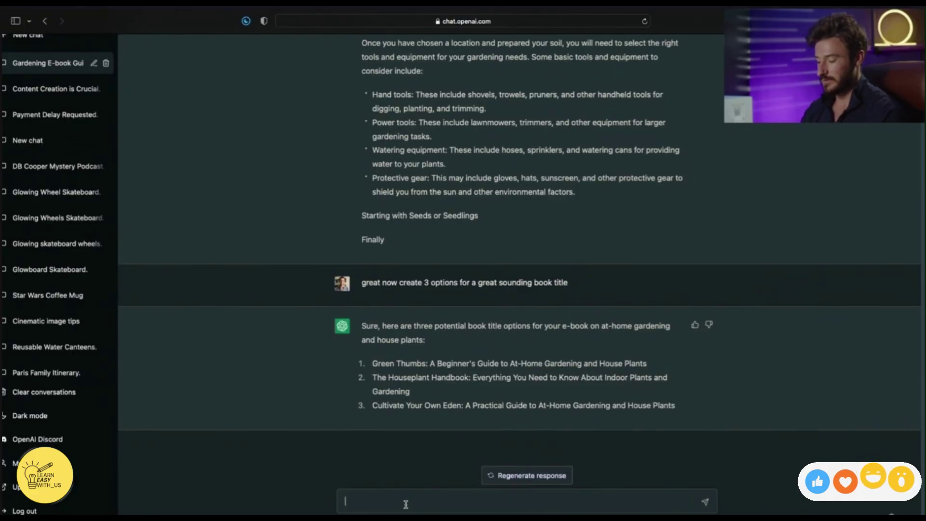
pyautogui.write('n')
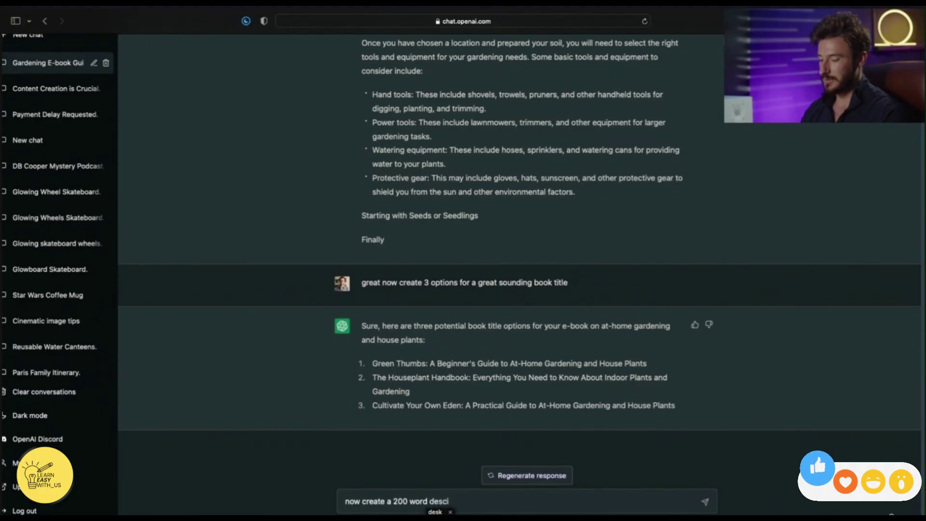
pyautogui.write('ow create a 200 word description of the')
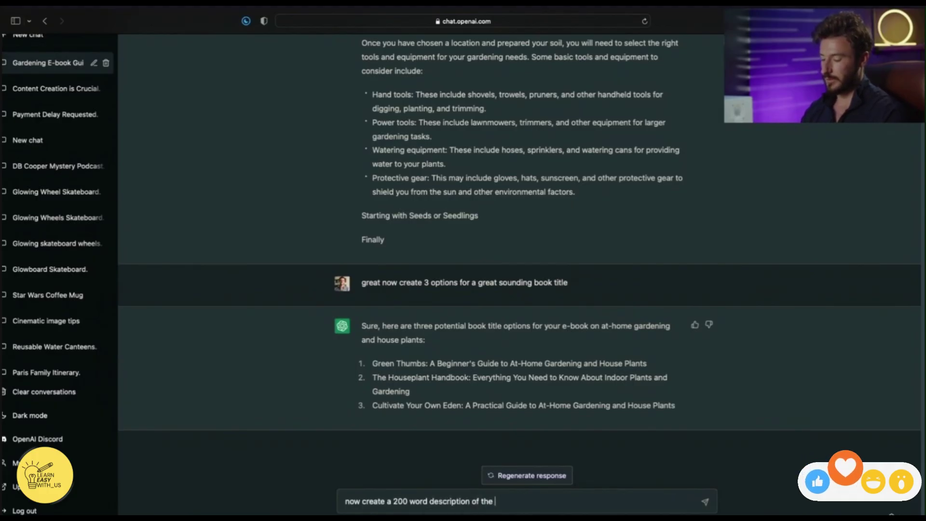
pyautogui.write(' book for amazo')
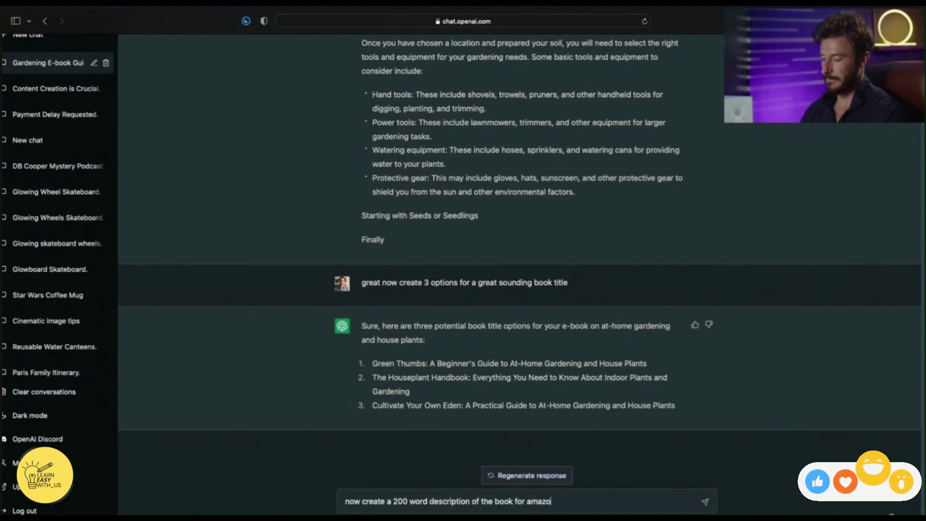
pyautogui.write('n')
pyautogui.press('Return')
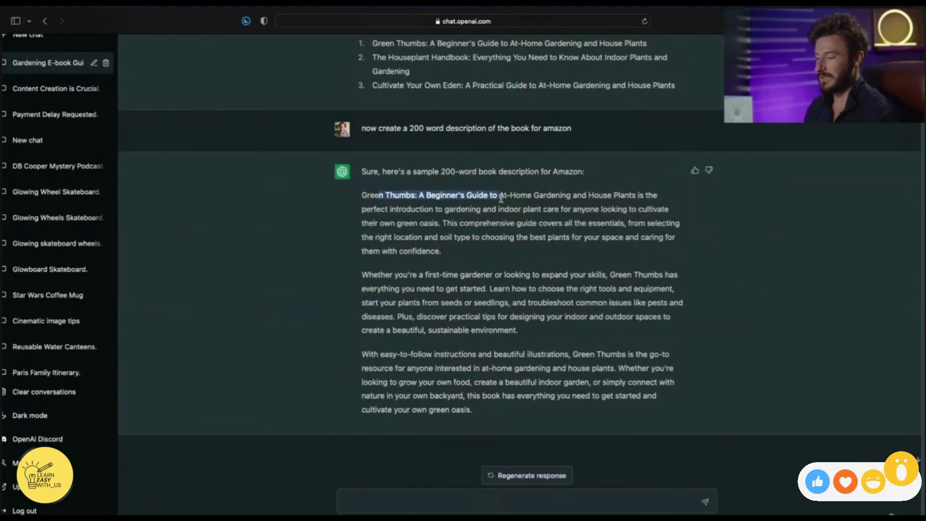
pyautogui.moveTo(501, 197); pyautogui.dragTo(521, 395)
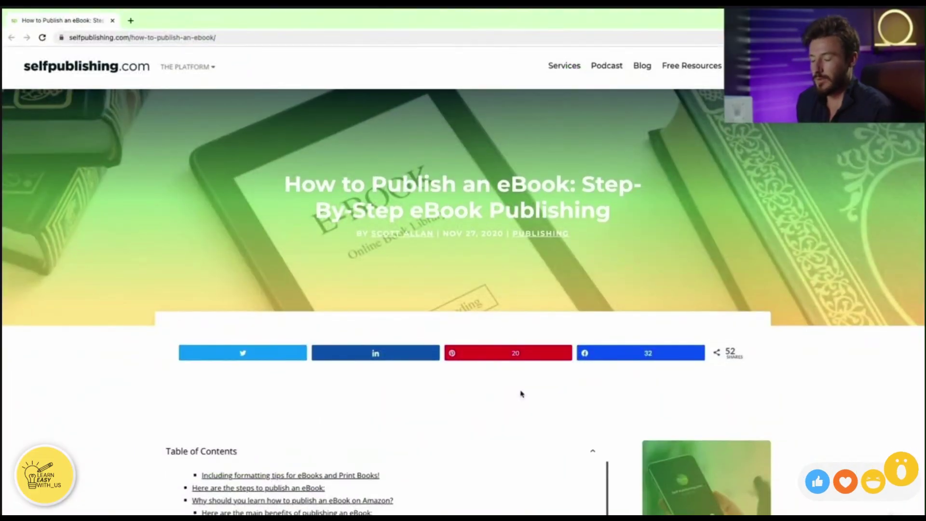
# - Dismiss the free-copy offer and examine selfpublishing.com's eBook publishing guide, from its table of contents to the Amazon publishing section
pyautogui.scroll(-1, 521, 394)
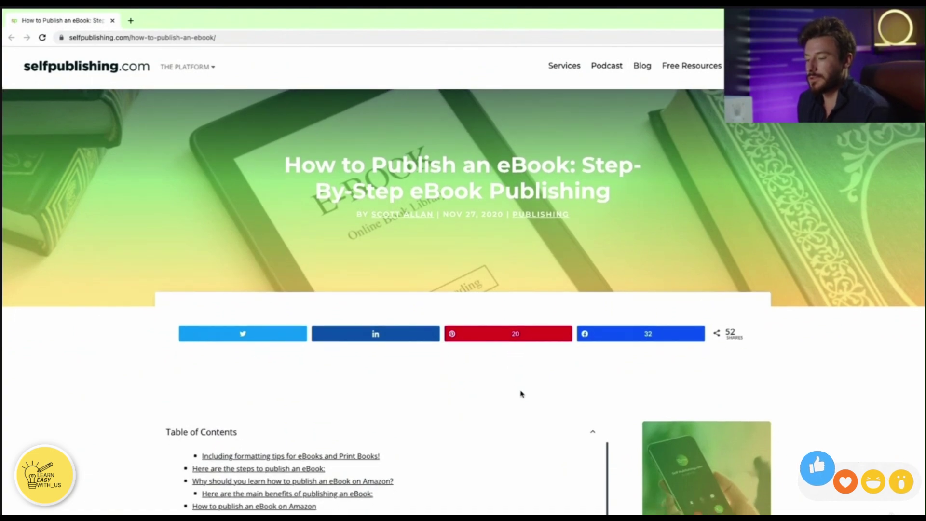
pyautogui.scroll(-1, 520, 393)
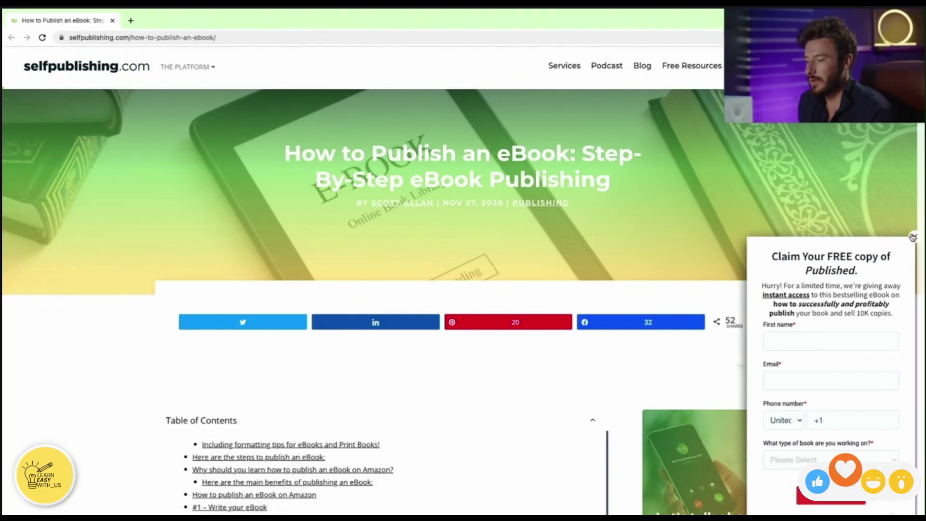
pyautogui.click(913, 237)
pyautogui.scroll(-6, 480, 309)
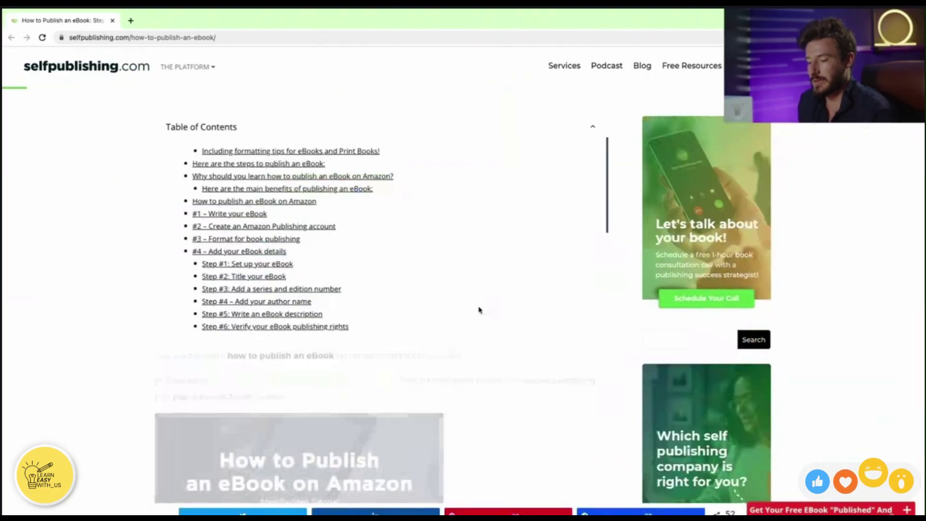
pyautogui.scroll(-5, 280, 156)
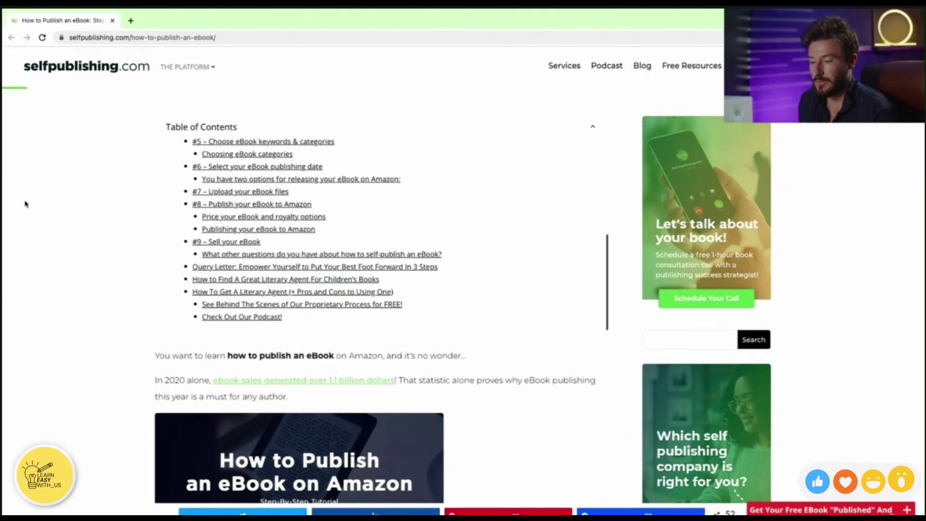
pyautogui.scroll(-20, 26, 204)
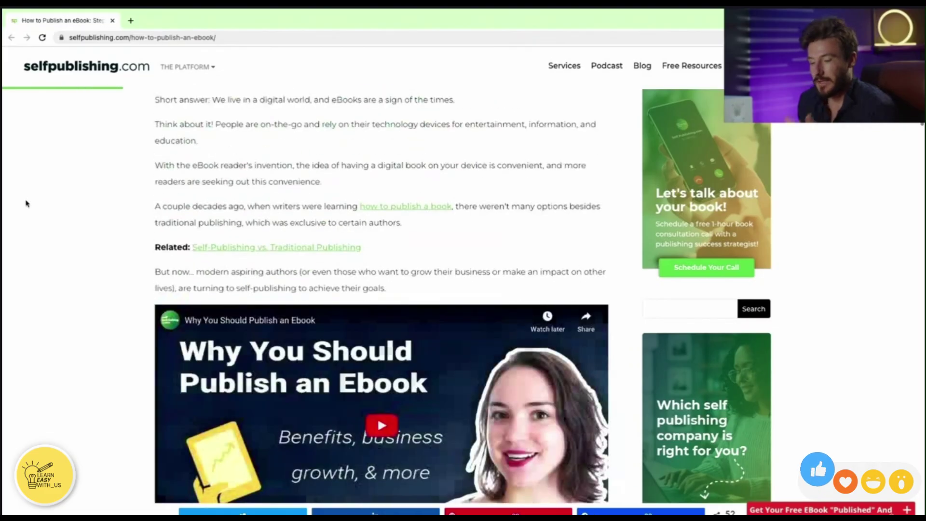
pyautogui.scroll(-8, 32, 193)
pyautogui.scroll(-5, 33, 193)
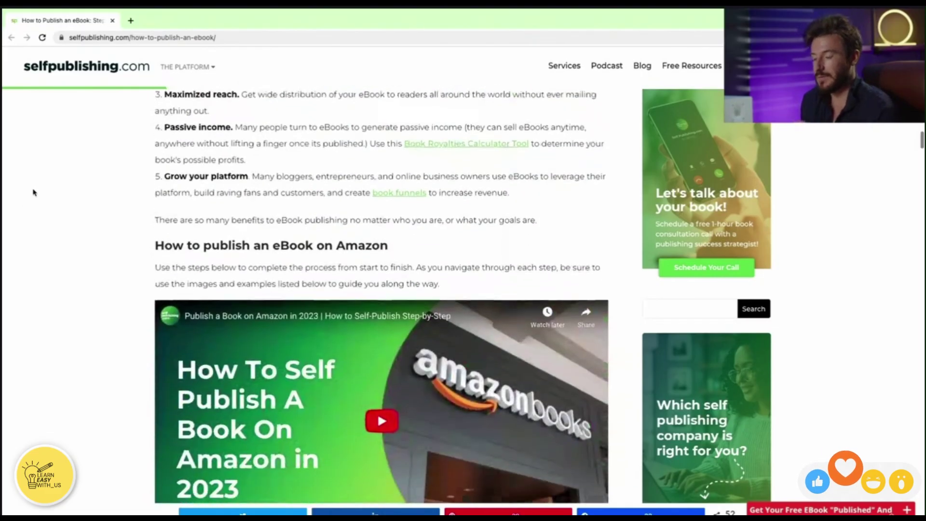